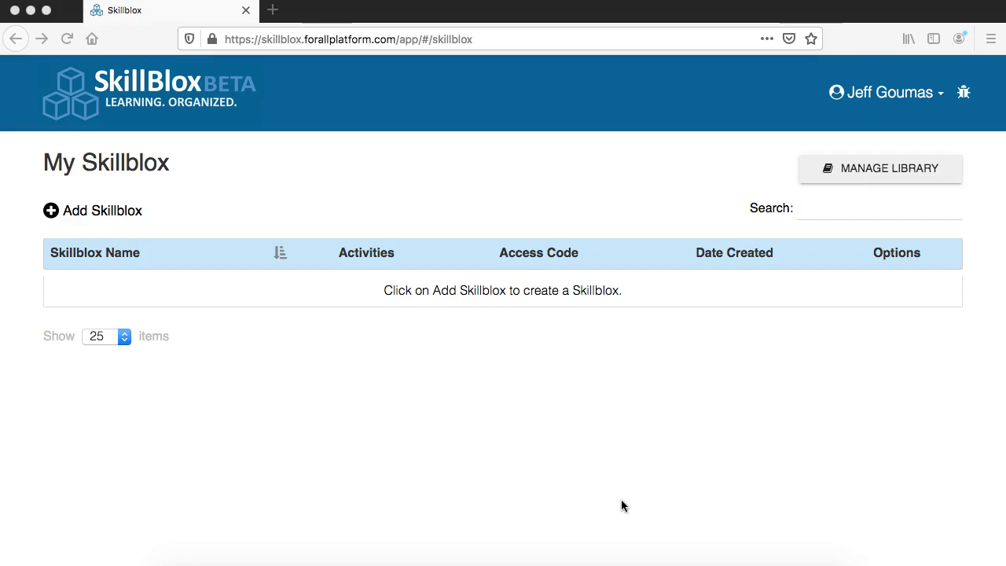
# Step: Start a new Skillblox and filter the CCRS standards to Level C
pyautogui.click(94, 214)
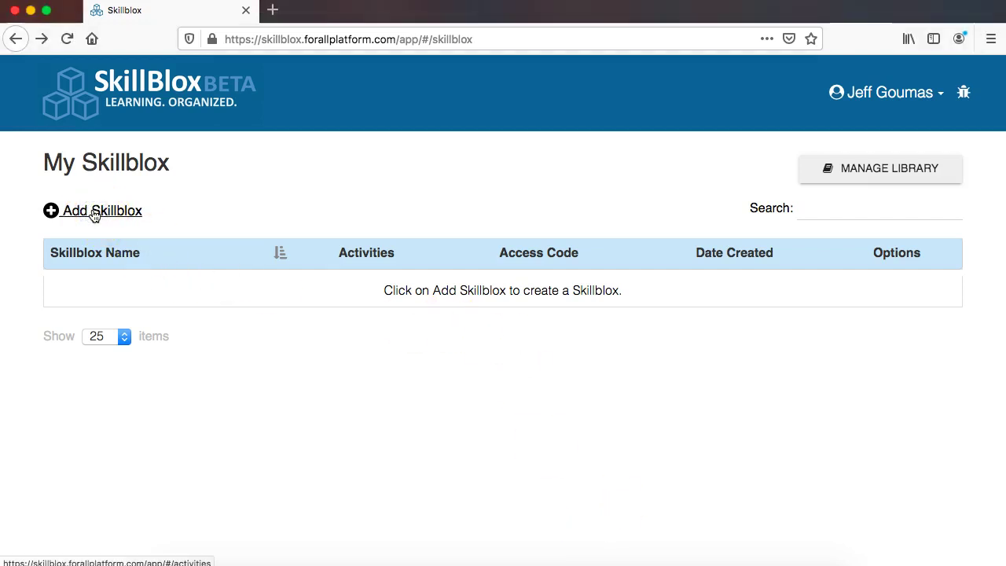
pyautogui.click(94, 214)
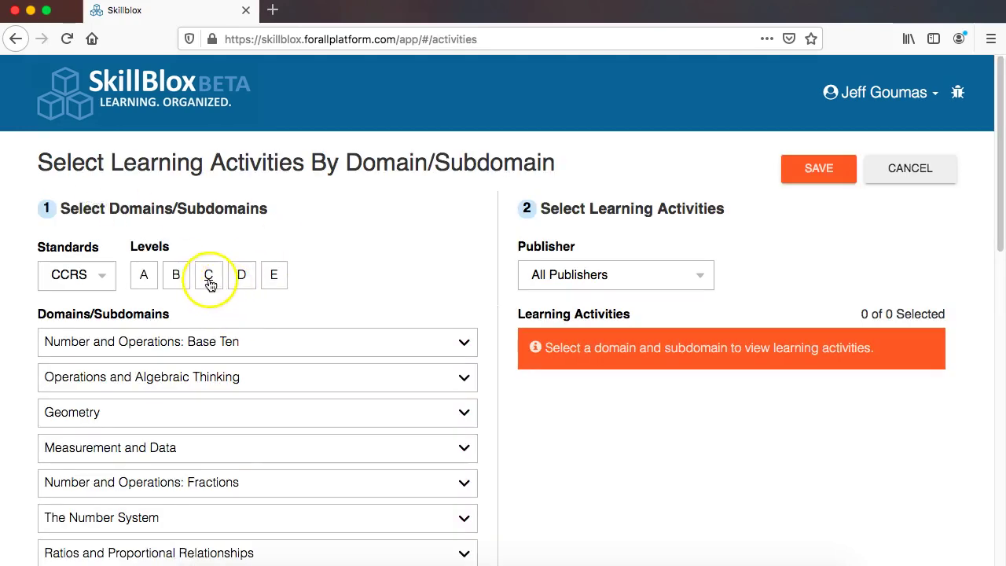
pyautogui.click(209, 276)
pyautogui.scroll(-1, 298, 312)
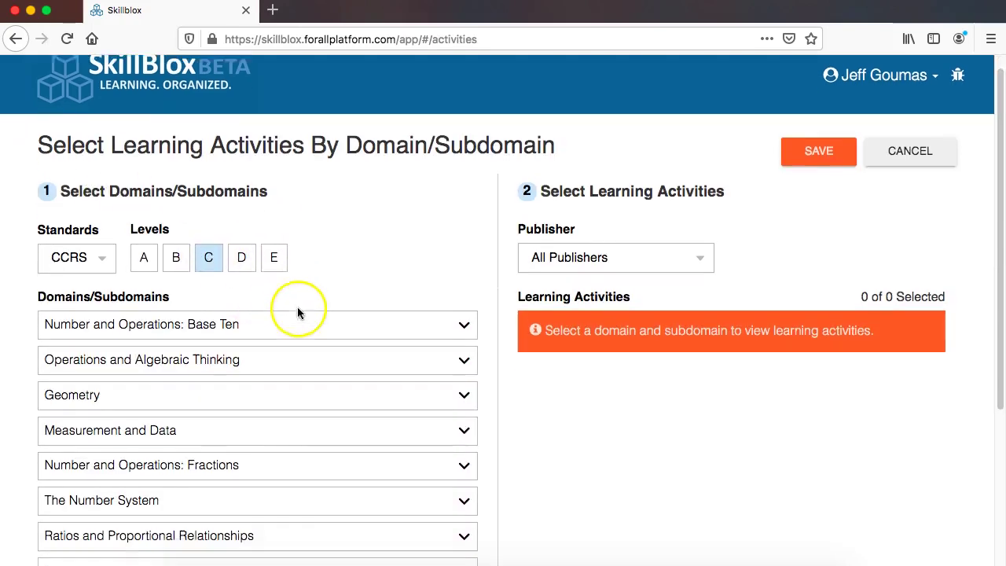
pyautogui.scroll(-3, 298, 312)
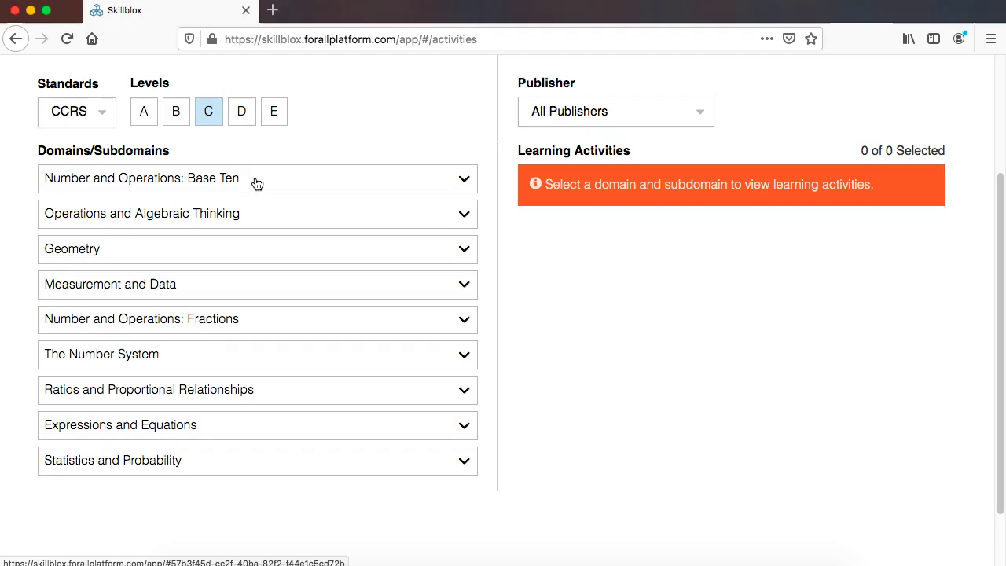
# Step: Choose the Base Ten subdomain 'Use place value… multi-digit arithmetic', listing 46 activities
pyautogui.click(256, 183)
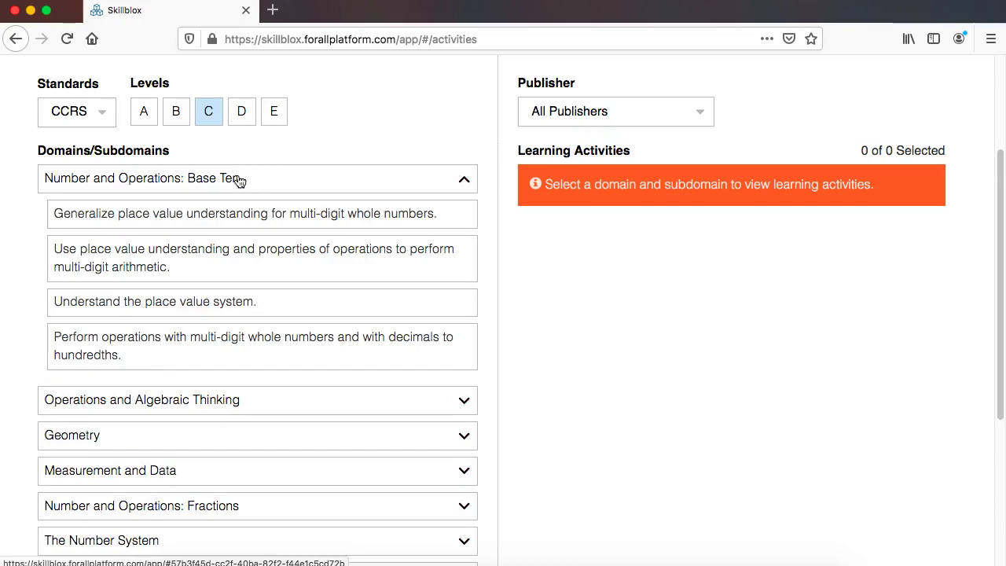
pyautogui.moveTo(236, 248); pyautogui.dragTo(138, 255)
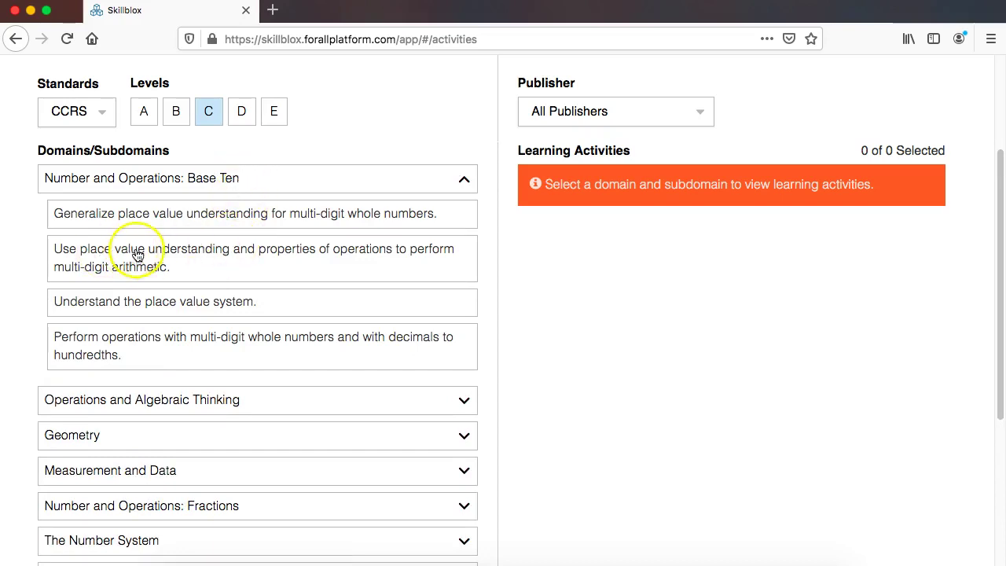
pyautogui.click(166, 258)
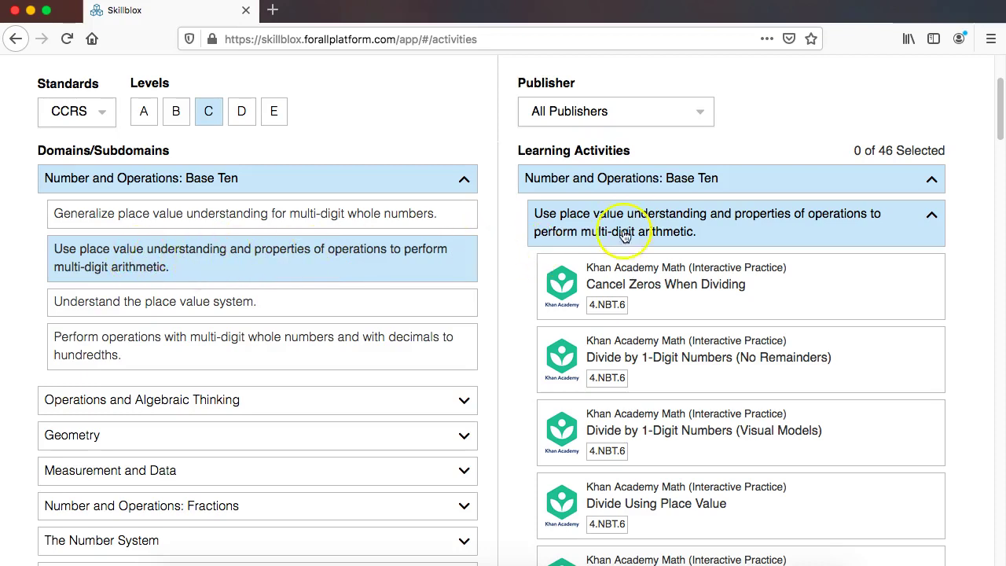
pyautogui.click(730, 216)
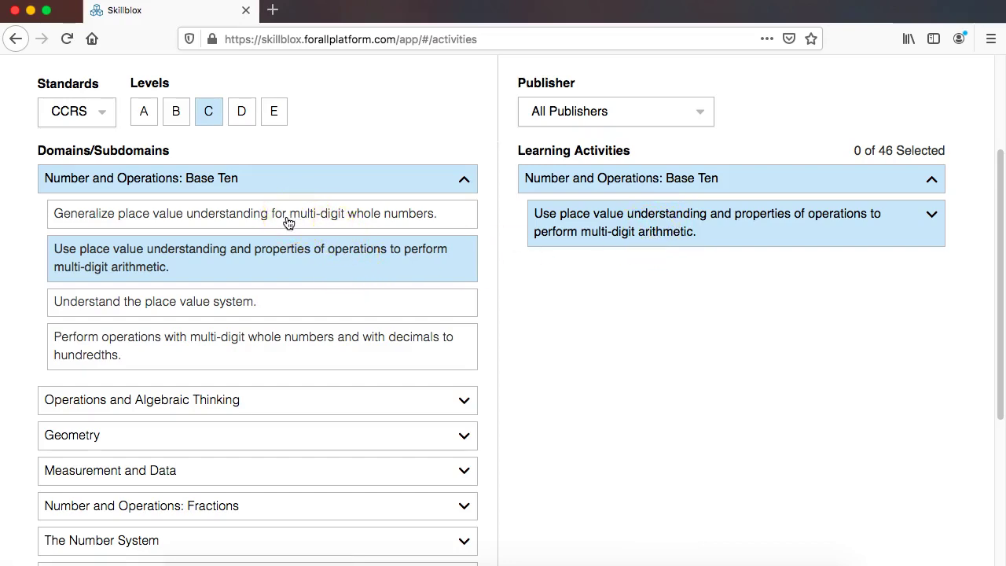
# Step: Add the other three Base Ten subdomains and browse their activity groups
pyautogui.click(284, 220)
pyautogui.click(274, 299)
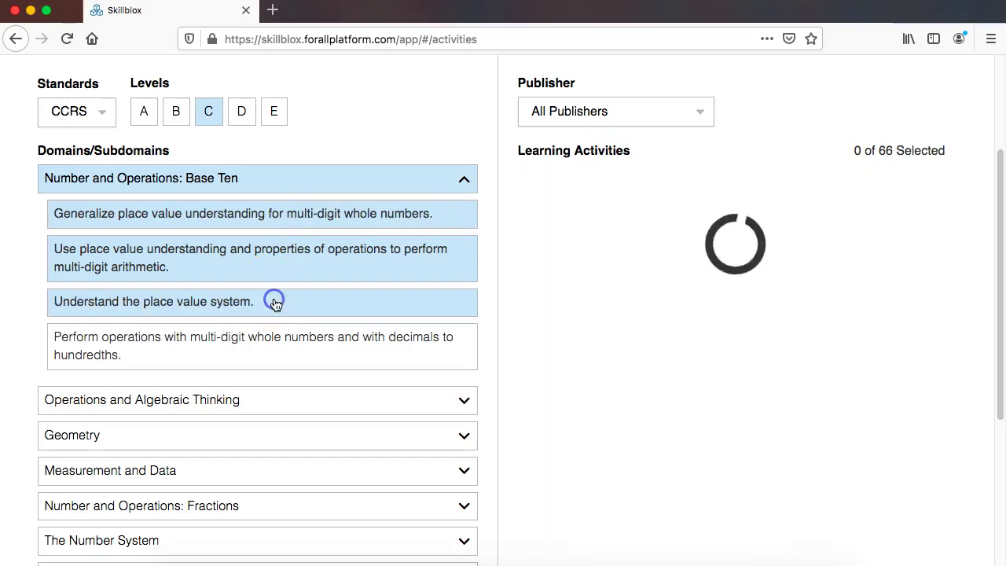
pyautogui.click(279, 350)
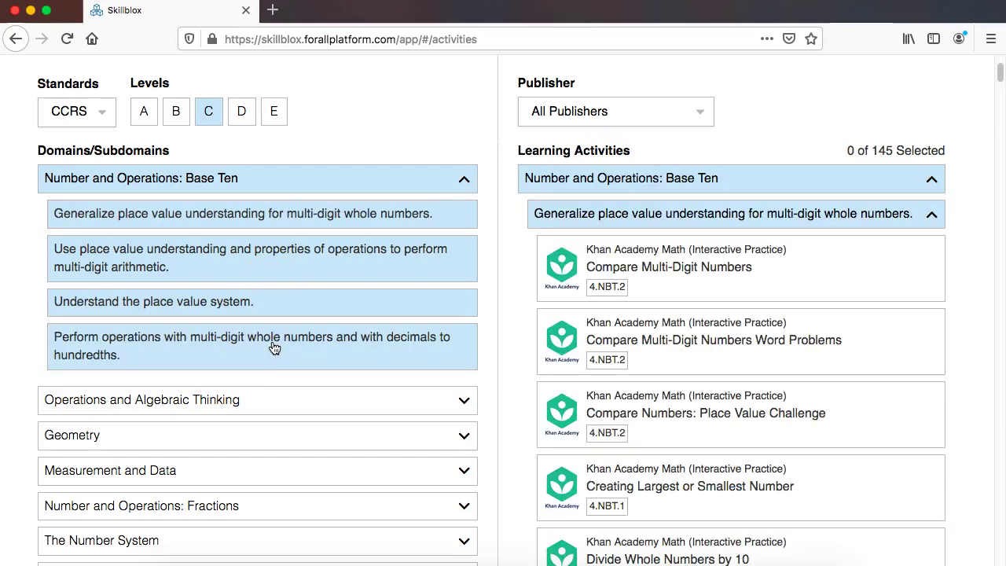
pyautogui.click(672, 220)
pyautogui.click(684, 249)
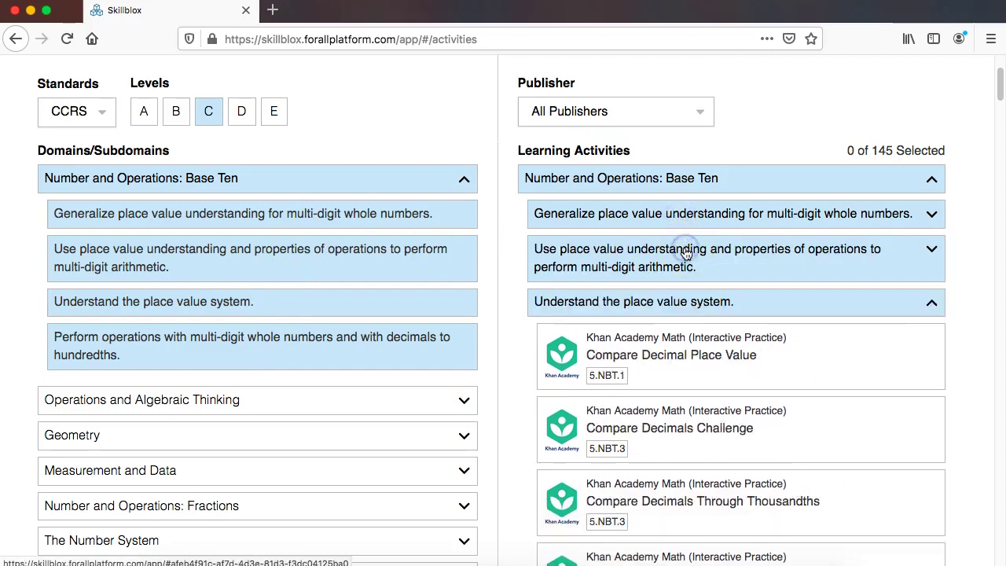
pyautogui.click(695, 302)
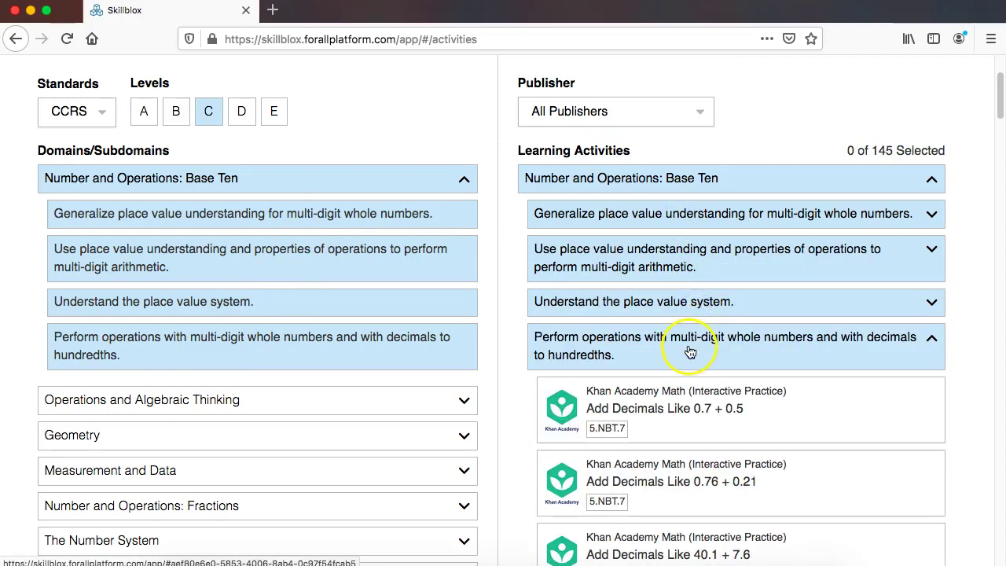
pyautogui.click(691, 353)
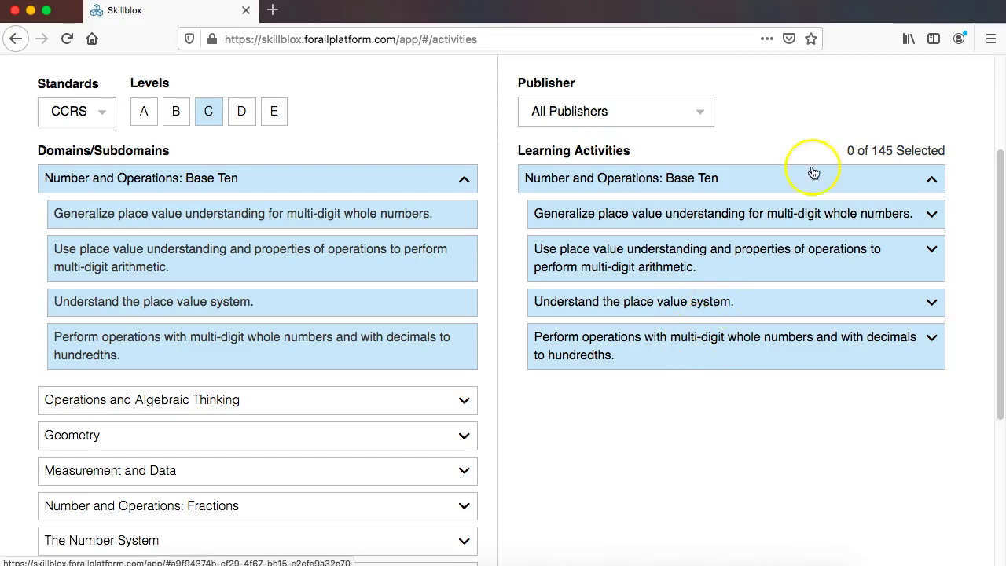
pyautogui.click(845, 217)
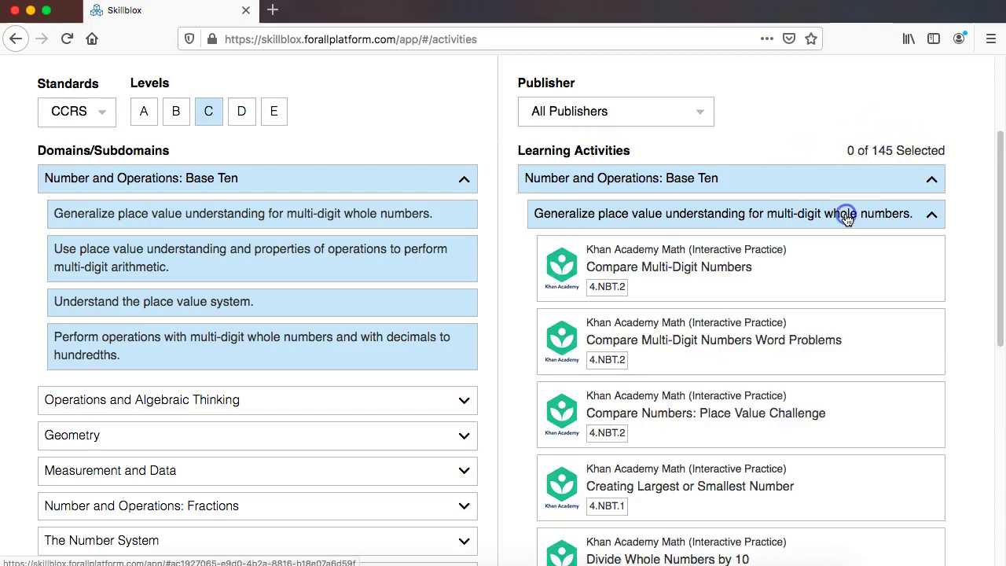
pyautogui.click(846, 217)
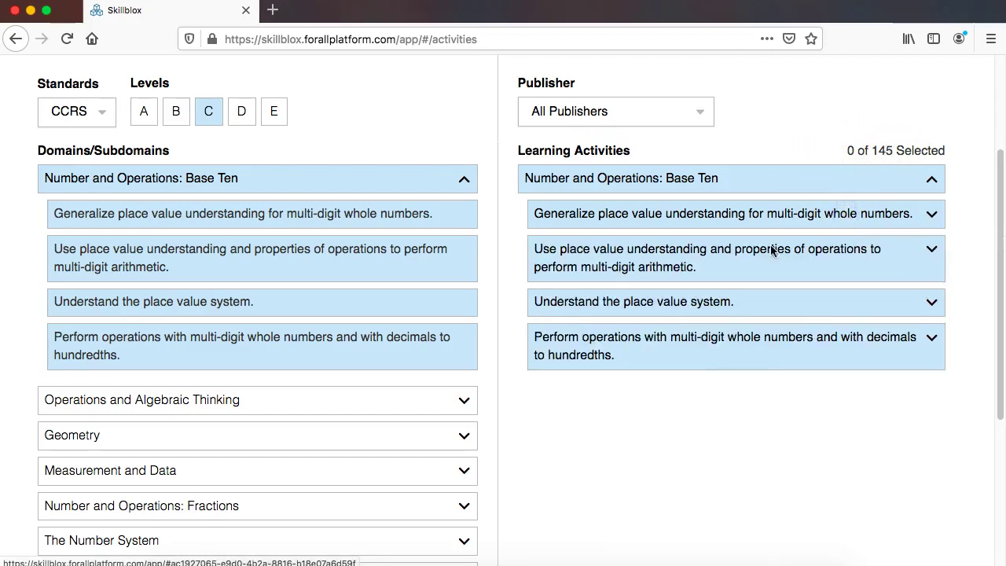
# Step: Deselect the three extra subdomains, keeping only multi-digit arithmetic
pyautogui.click(264, 352)
pyautogui.click(261, 306)
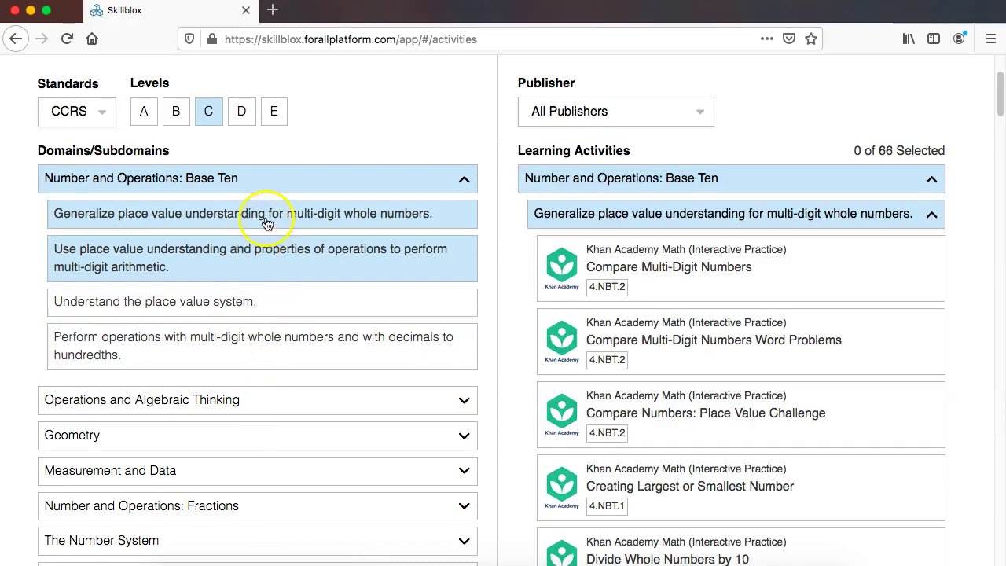
pyautogui.click(266, 220)
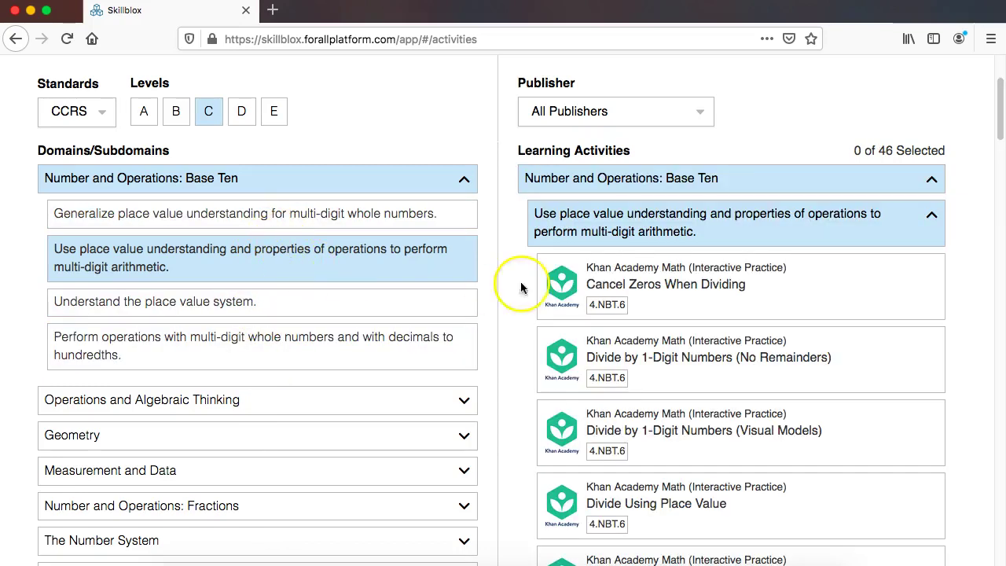
pyautogui.scroll(-5, 788, 303)
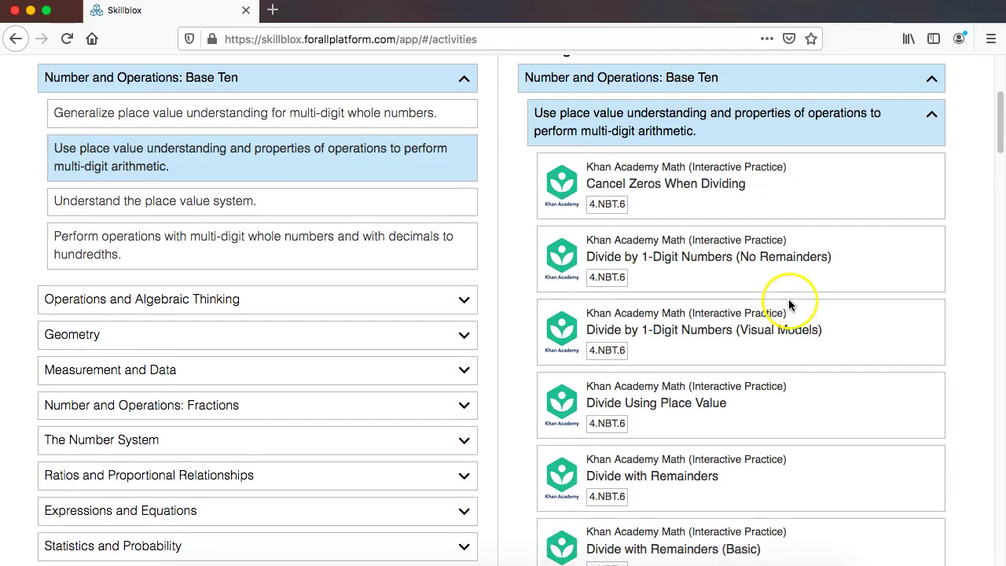
pyautogui.scroll(-2, 790, 306)
pyautogui.scroll(-2, 791, 306)
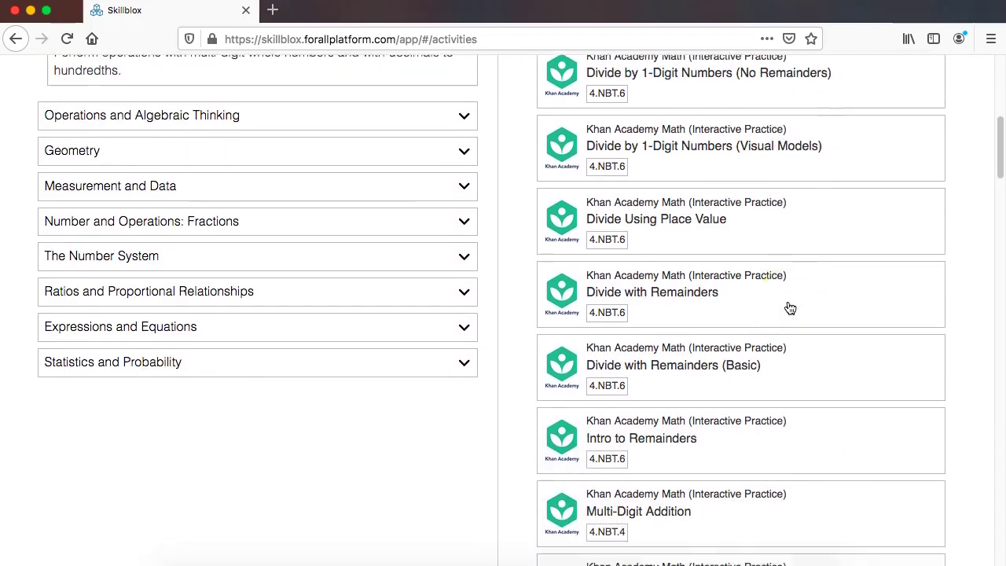
pyautogui.scroll(-1, 789, 307)
pyautogui.scroll(-2, 790, 307)
pyautogui.click(618, 269)
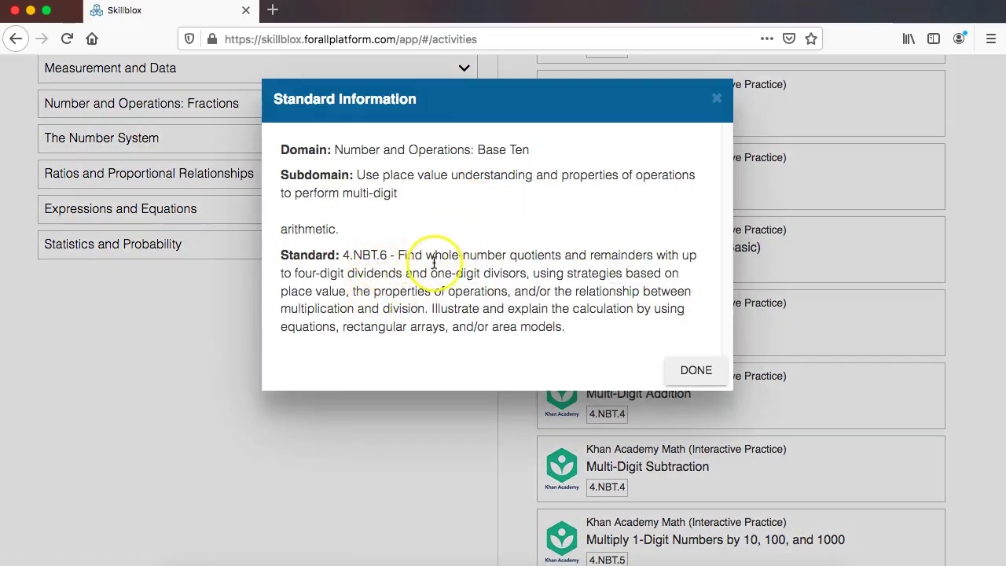
pyautogui.click(699, 371)
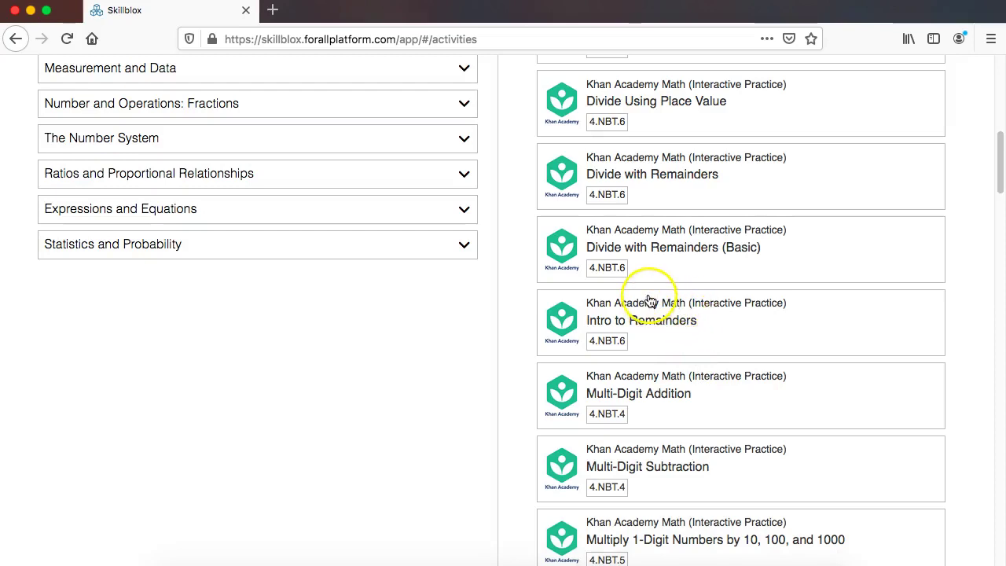
pyautogui.scroll(-1, 673, 350)
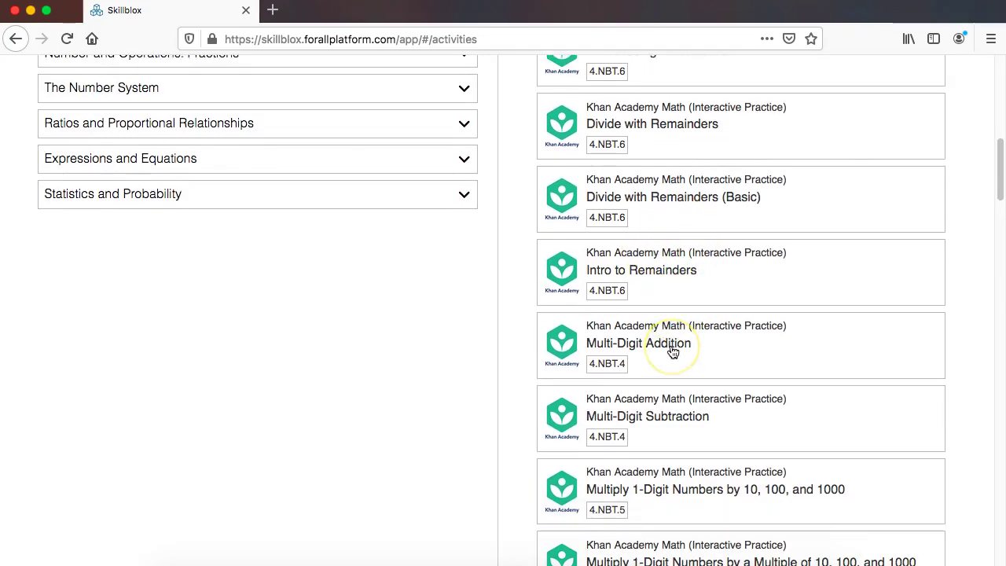
pyautogui.scroll(-2, 672, 351)
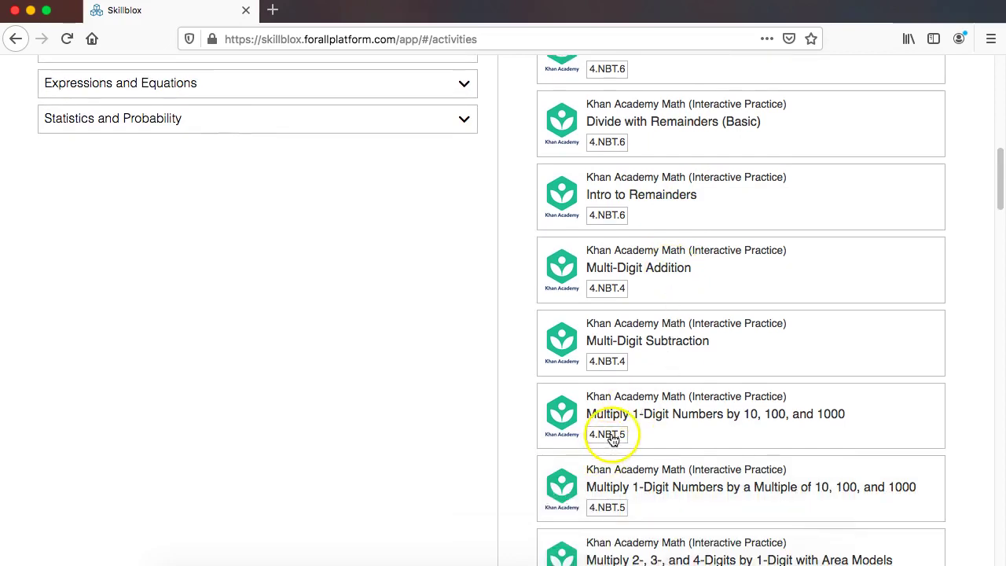
pyautogui.click(613, 438)
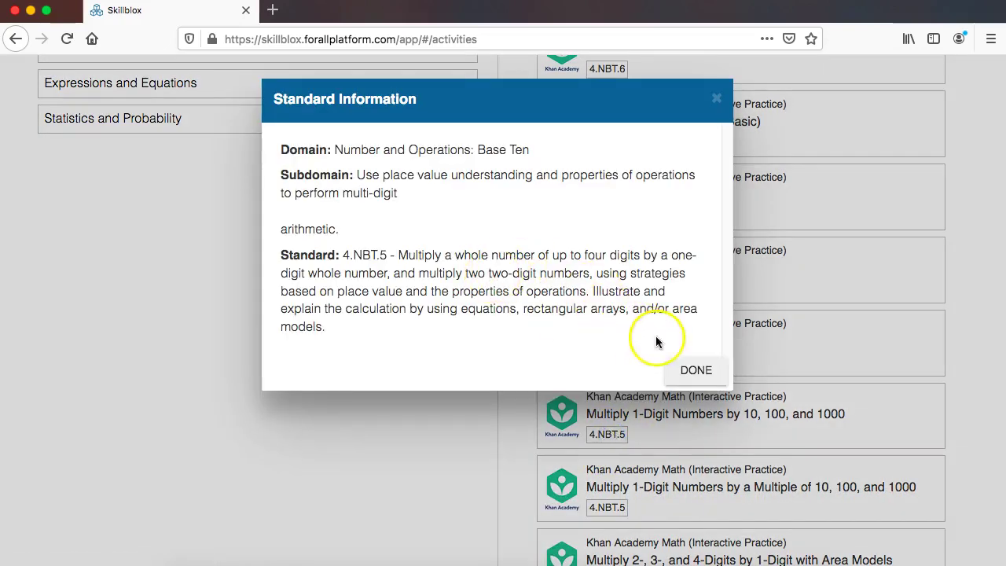
pyautogui.click(696, 371)
pyautogui.scroll(-2, 721, 338)
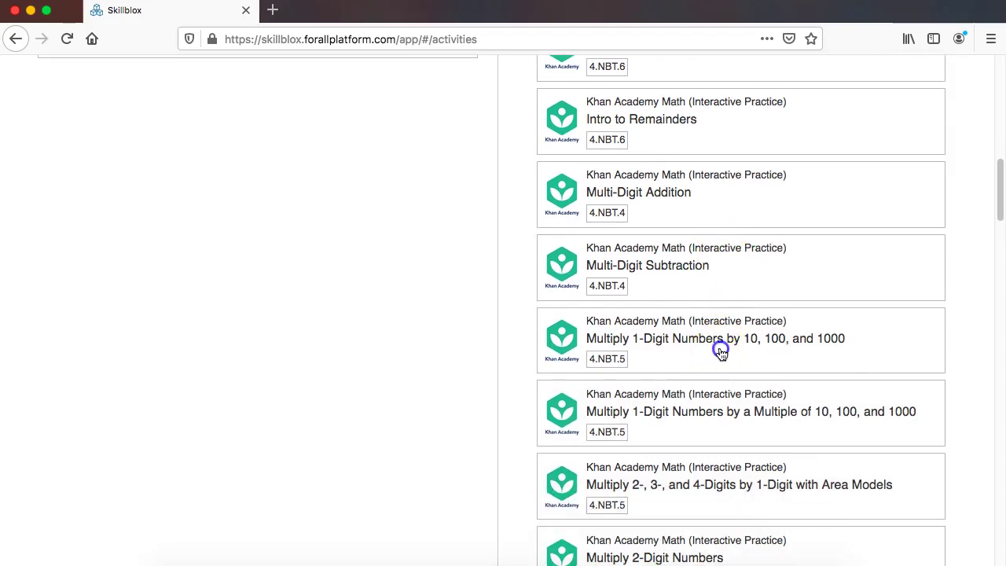
# Step: Select the multiply-by-10/100/1000, multiple-of-10, 2-Digit and Area Models 2-Digit activities
pyautogui.click(717, 402)
pyautogui.scroll(-3, 712, 366)
pyautogui.click(711, 366)
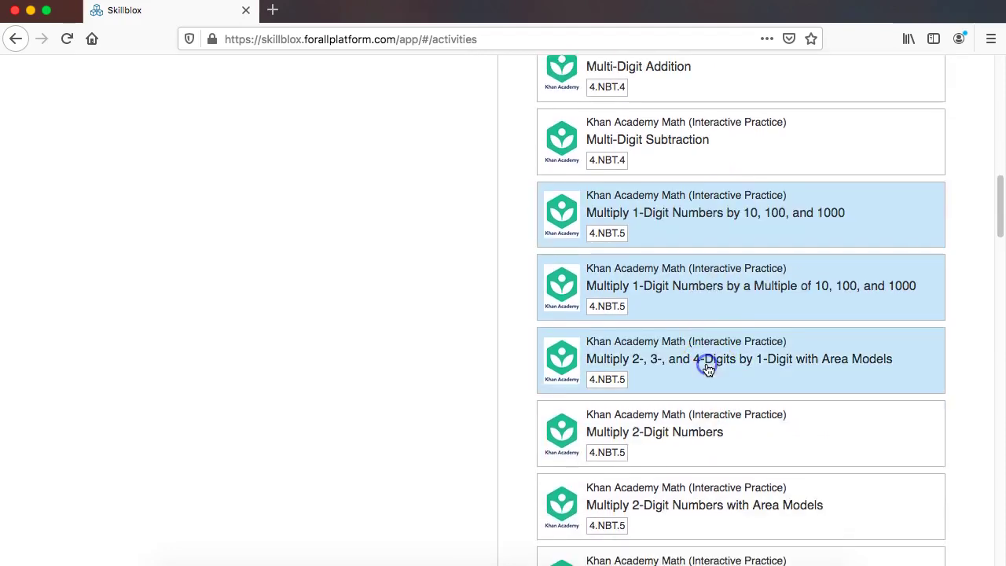
pyautogui.scroll(-2, 710, 368)
pyautogui.click(707, 375)
pyautogui.click(708, 435)
# Step: Select Multiplying 10S, Multiply Using Place Value, and Multiply without and with Regrouping
pyautogui.scroll(-4, 701, 388)
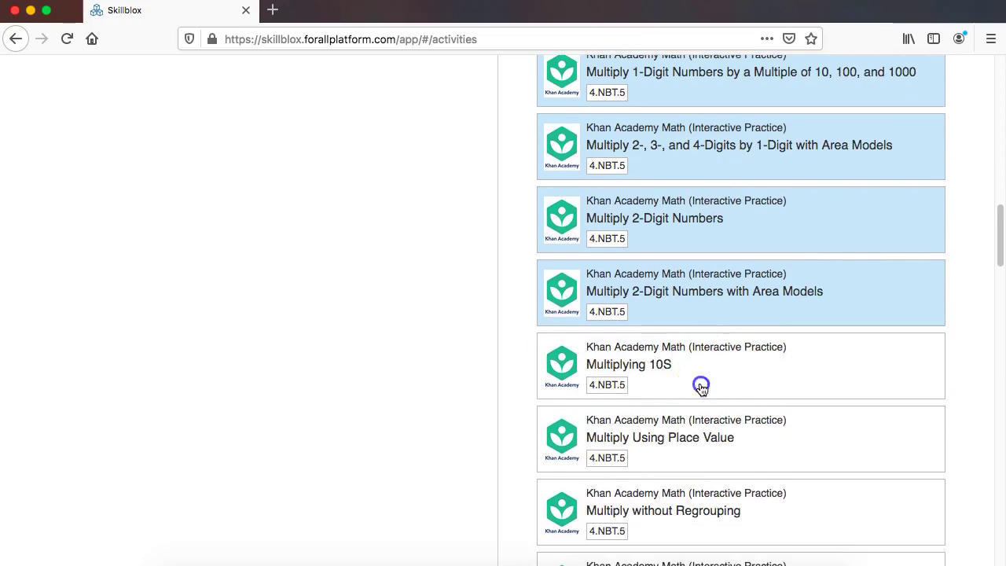
pyautogui.click(701, 387)
pyautogui.scroll(-1, 701, 385)
pyautogui.click(701, 380)
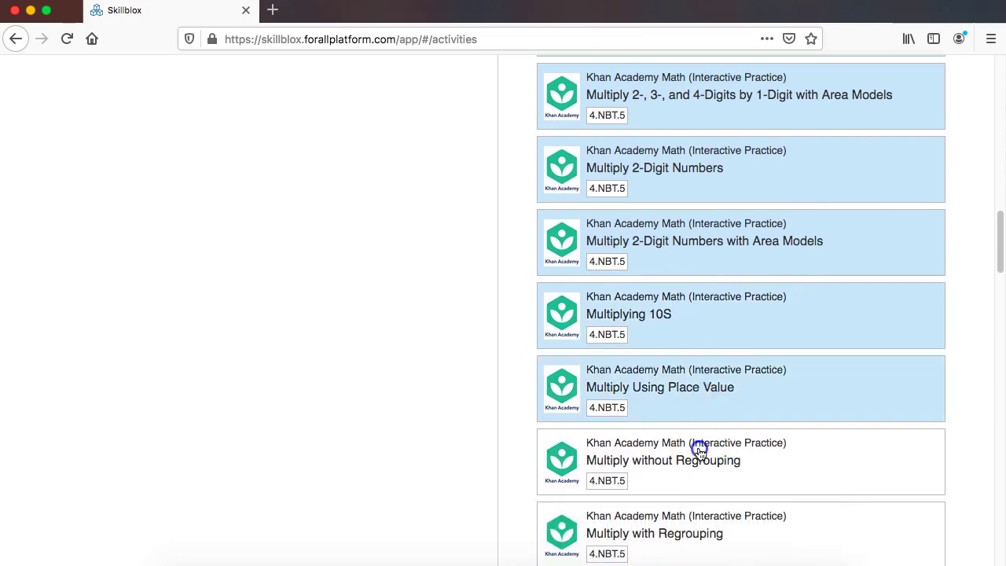
pyautogui.click(696, 448)
pyautogui.scroll(-2, 698, 442)
pyautogui.scroll(-2, 697, 398)
pyautogui.click(698, 397)
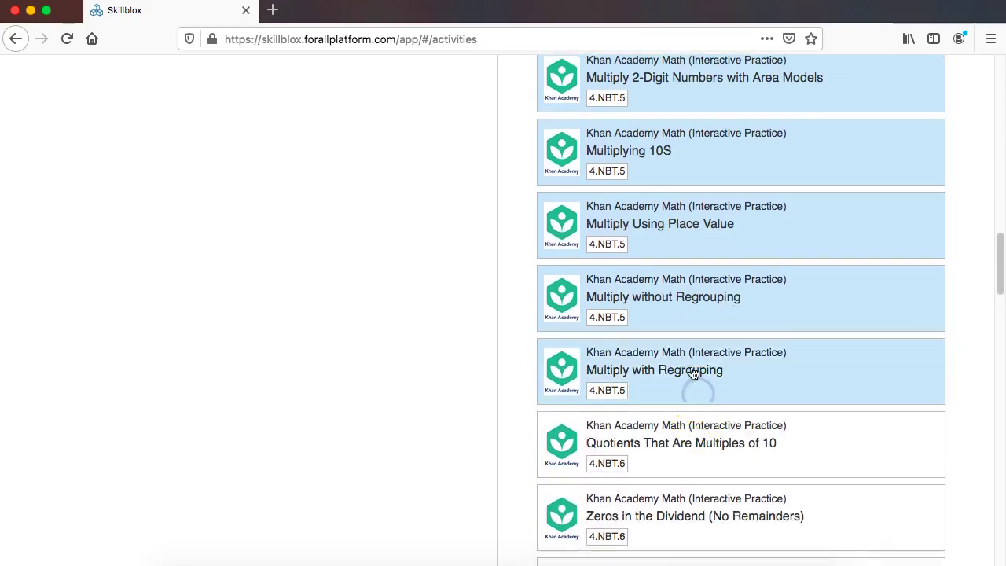
pyautogui.scroll(-7, 693, 373)
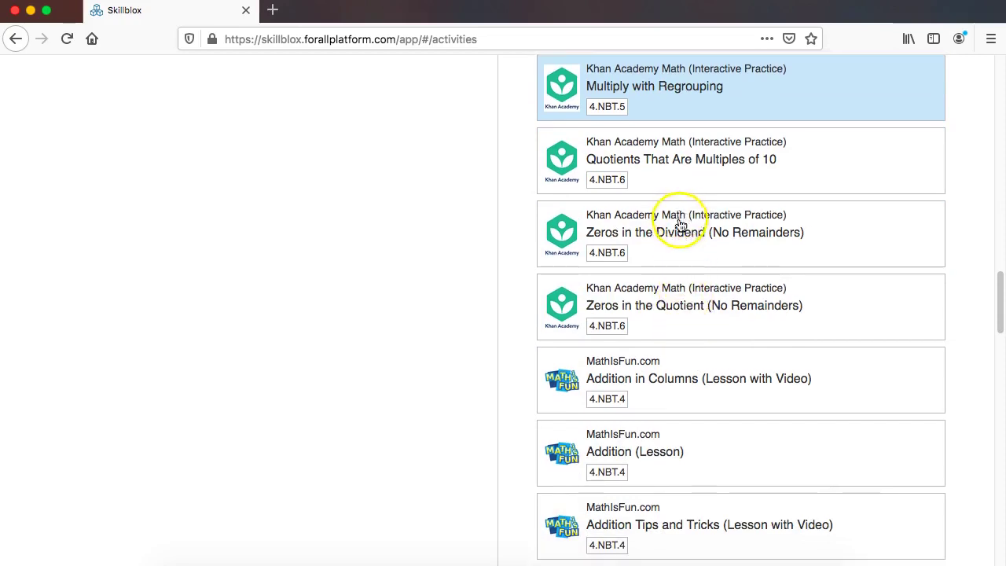
# Step: Select MathIsFun's Long Multiplication, Math Trainer - Multiplication and Times Tables activities
pyautogui.scroll(-2, 681, 226)
pyautogui.scroll(-3, 681, 225)
pyautogui.scroll(-1, 681, 225)
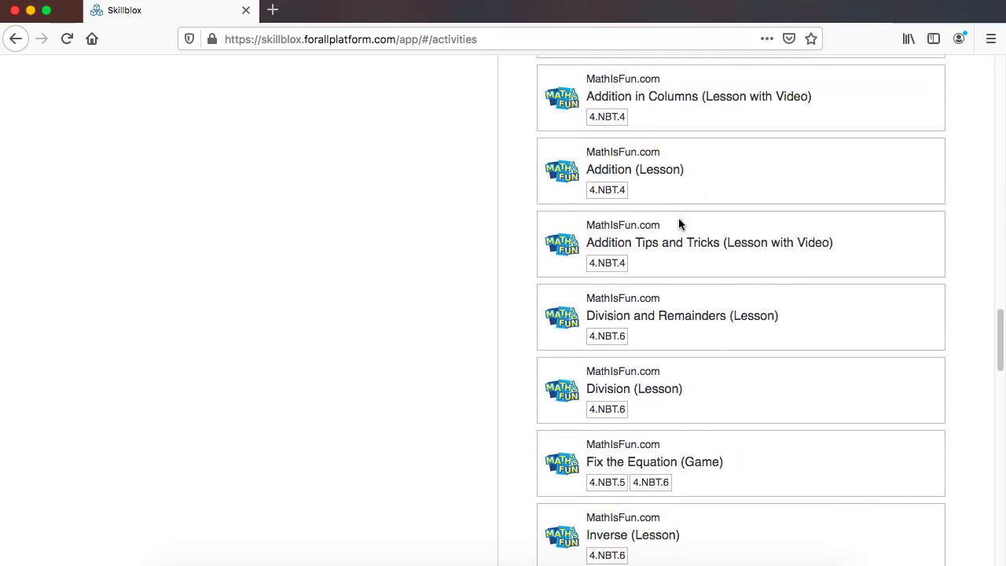
pyautogui.scroll(-1, 680, 224)
pyautogui.scroll(-1, 681, 229)
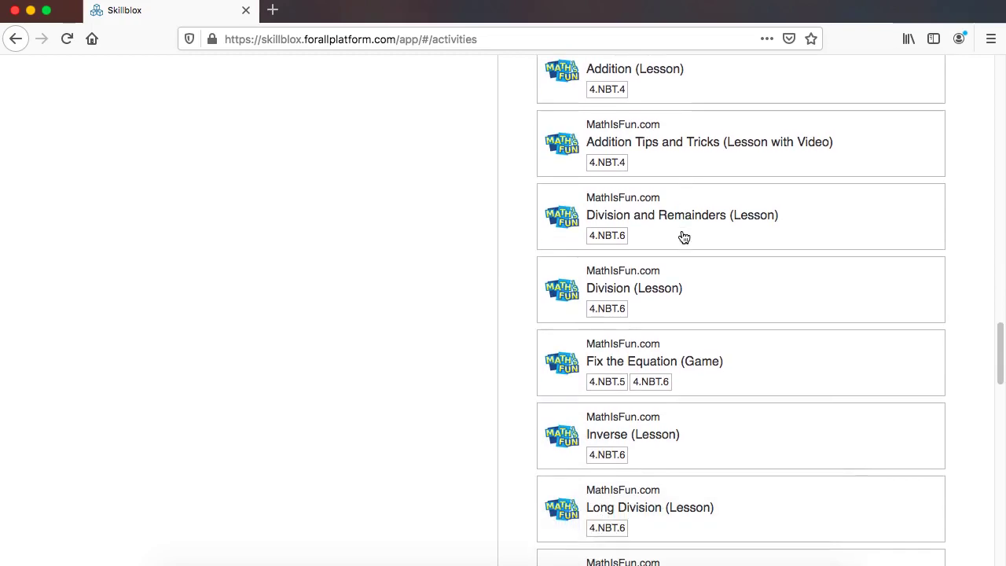
pyautogui.scroll(-1, 683, 237)
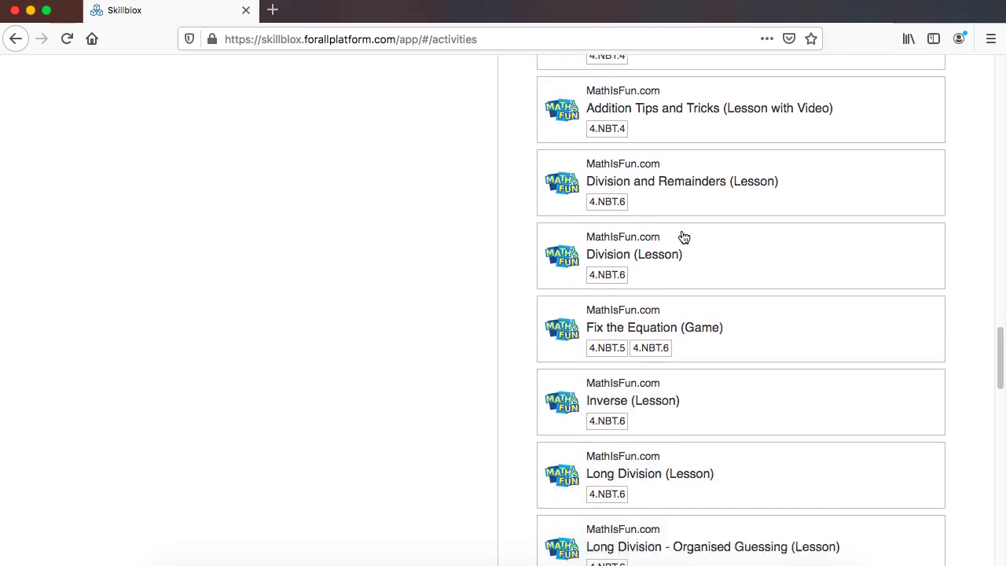
pyautogui.scroll(-2, 684, 237)
pyautogui.scroll(-1, 683, 238)
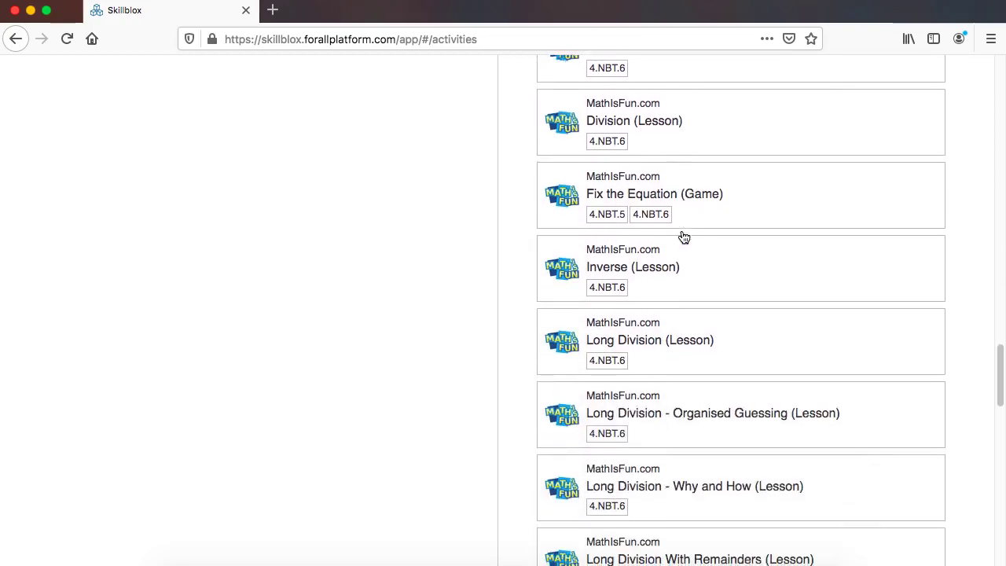
pyautogui.scroll(-2, 684, 237)
pyautogui.scroll(-2, 684, 237)
pyautogui.scroll(-1, 684, 237)
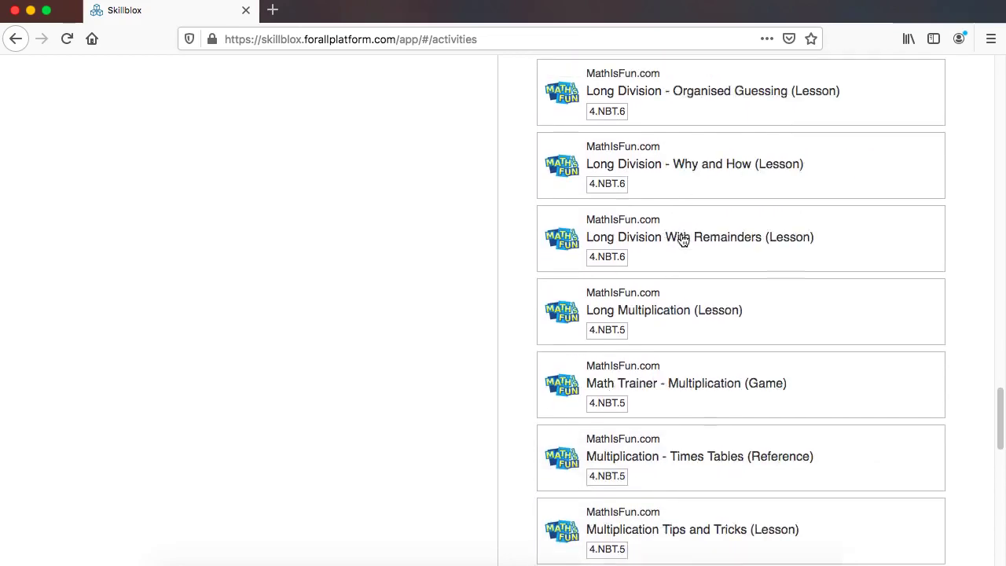
pyautogui.scroll(-1, 681, 263)
pyautogui.click(667, 266)
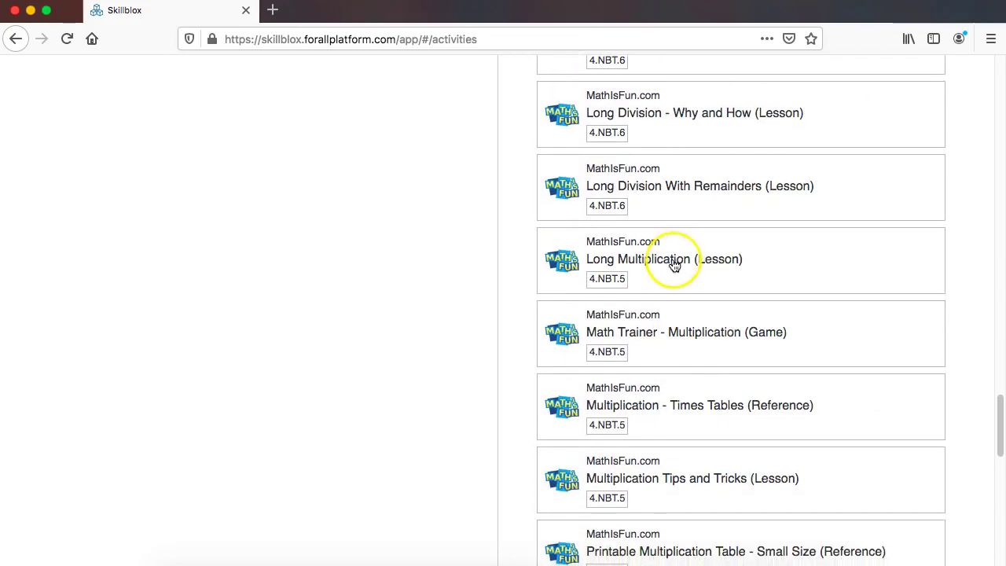
pyautogui.click(674, 338)
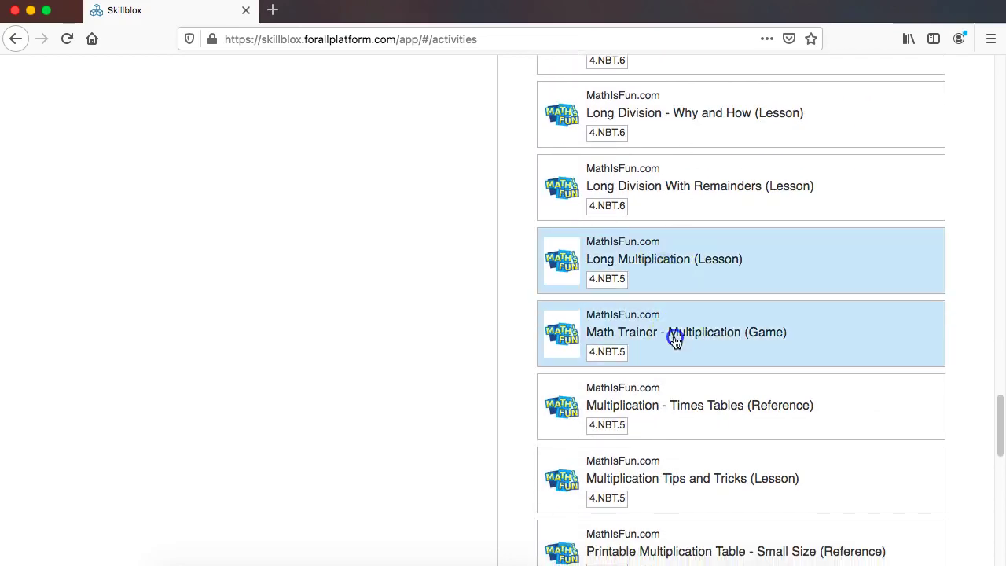
pyautogui.click(690, 403)
# Step: Select Multiplication Tips and Tricks, Printable Multiplication Table, Speed Math and Test your Multiplication
pyautogui.scroll(-1, 702, 373)
pyautogui.click(685, 416)
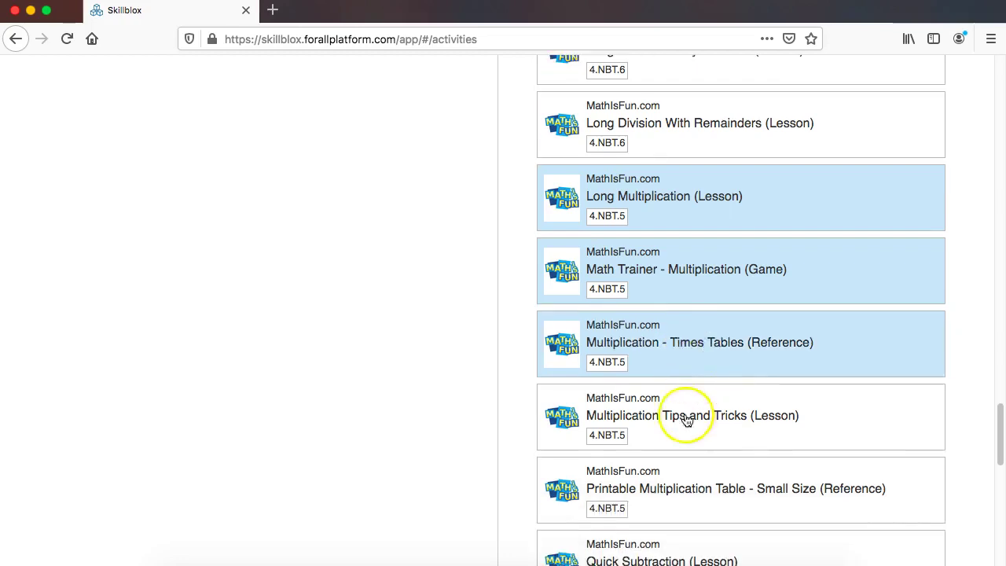
pyautogui.scroll(-1, 703, 366)
pyautogui.scroll(-1, 701, 363)
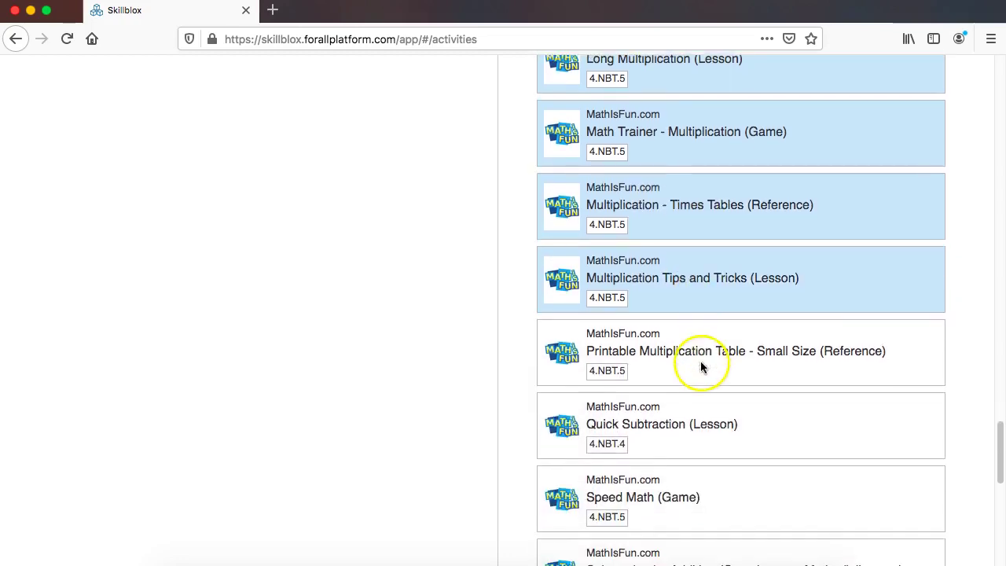
pyautogui.click(690, 360)
pyautogui.scroll(-2, 703, 345)
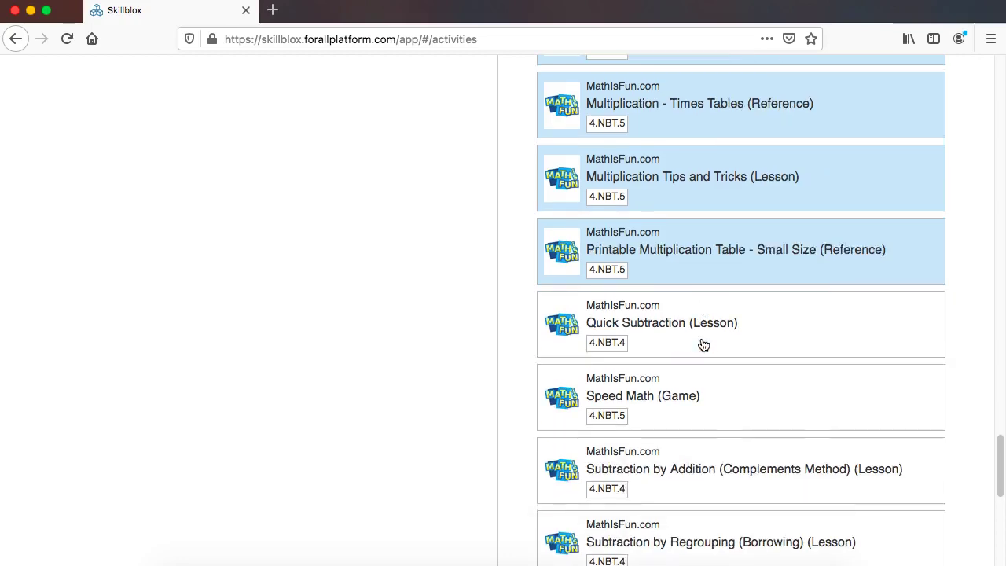
pyautogui.click(703, 403)
pyautogui.scroll(-2, 724, 354)
pyautogui.scroll(-1, 724, 354)
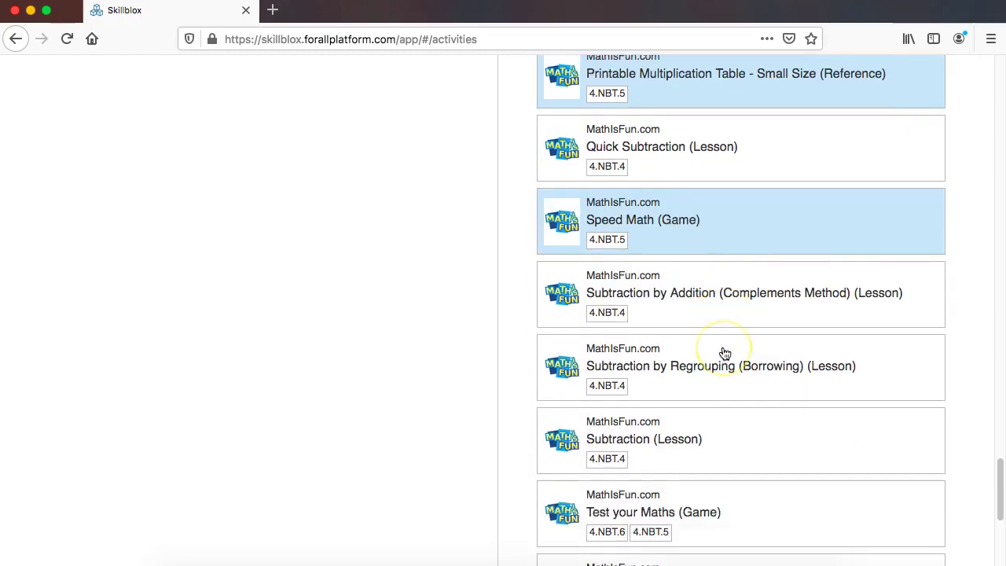
pyautogui.scroll(-3, 725, 354)
pyautogui.scroll(-1, 715, 369)
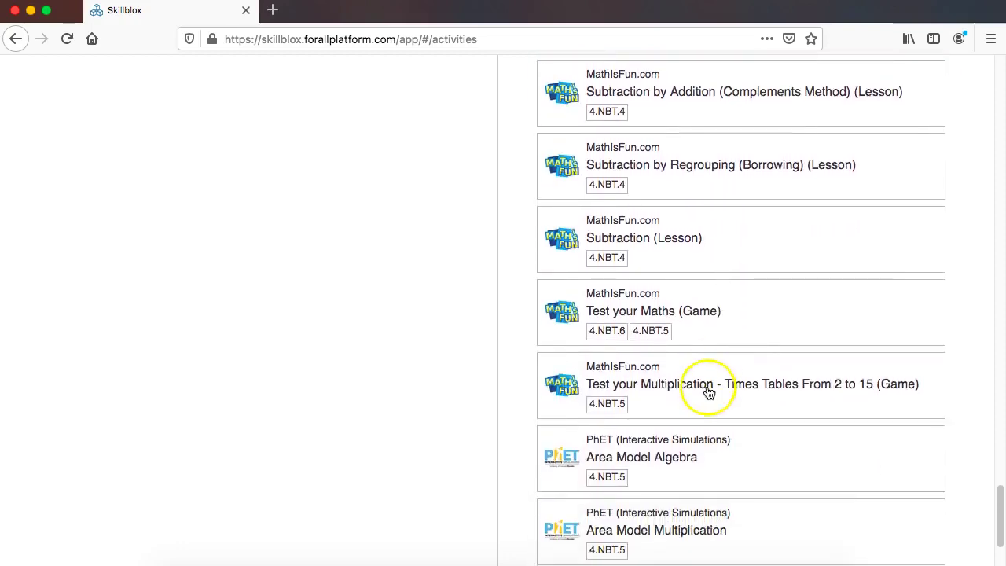
pyautogui.click(698, 393)
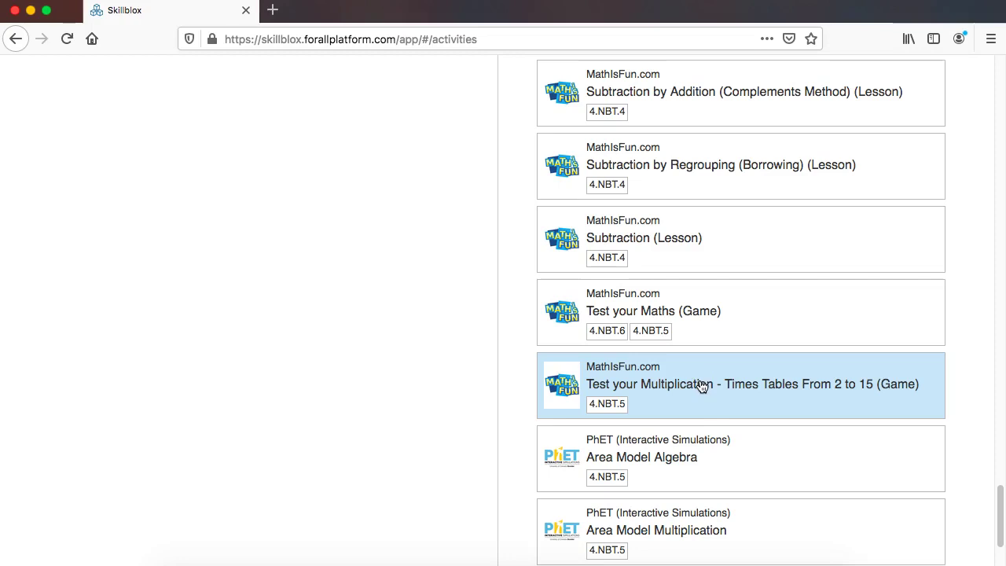
# Step: Select PhET's Area Model Multiplication simulation, leaving Area Model Algebra unselected
pyautogui.scroll(-1, 701, 385)
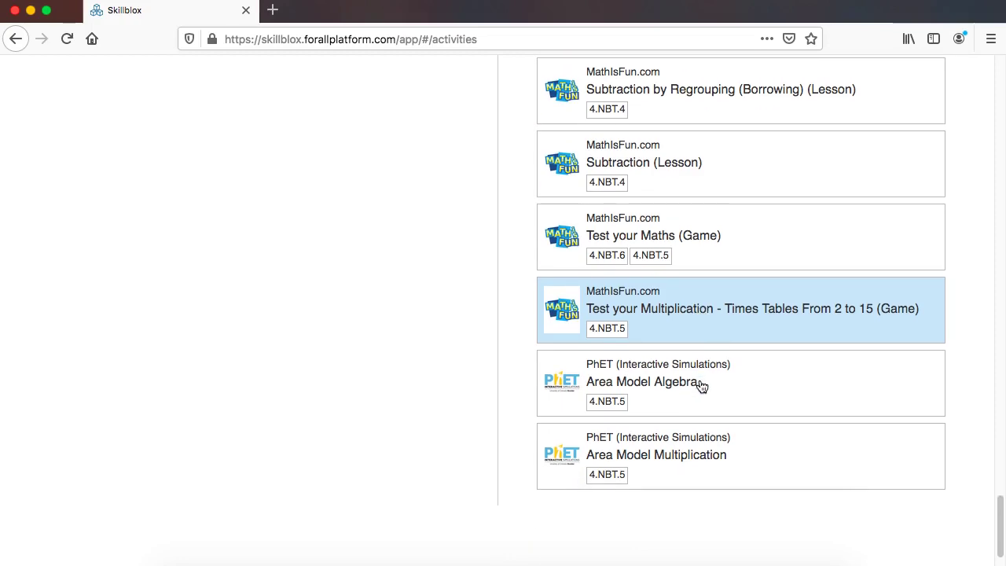
pyautogui.click(685, 385)
pyautogui.click(686, 450)
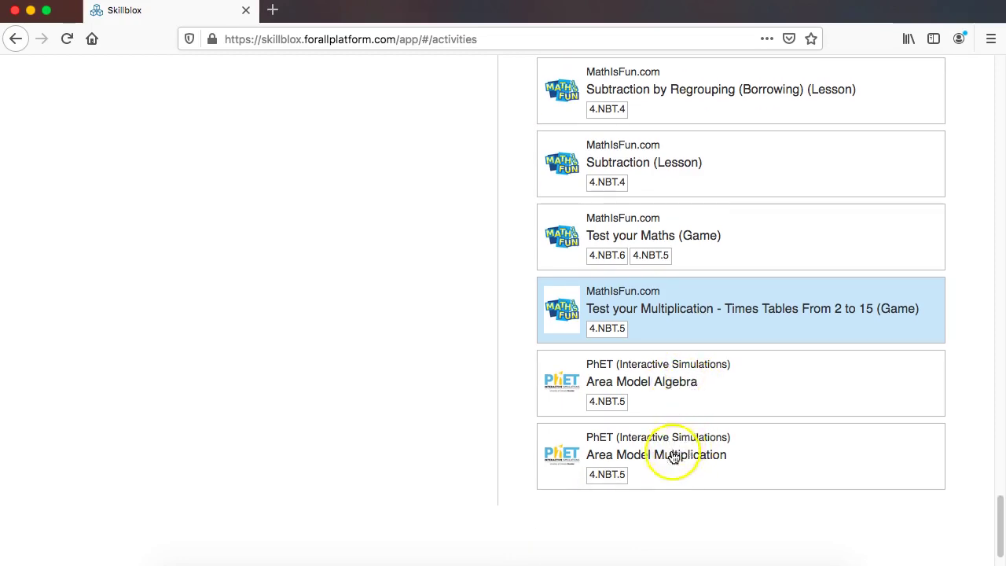
pyautogui.click(692, 460)
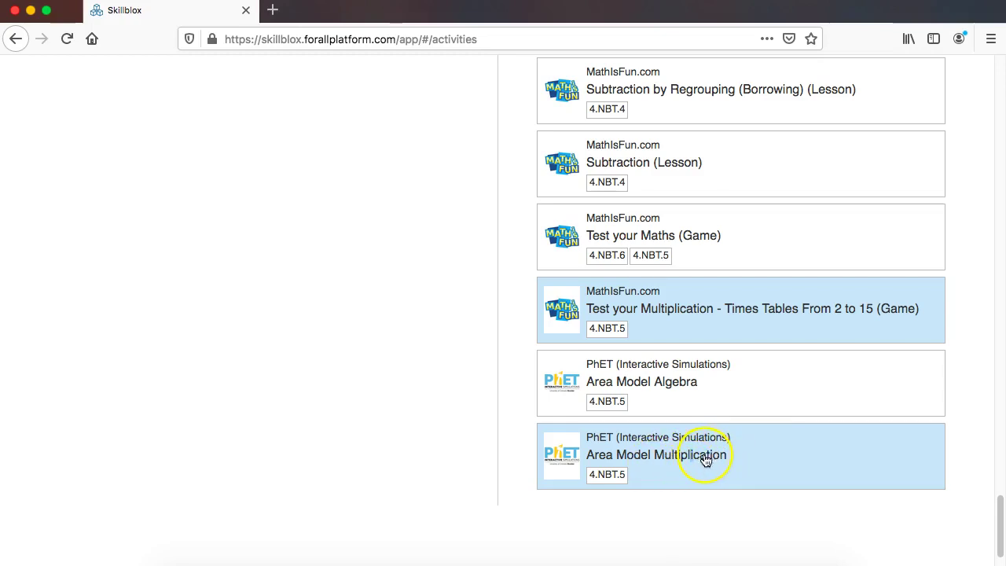
pyautogui.scroll(5, 705, 461)
pyautogui.scroll(2, 705, 462)
pyautogui.scroll(4, 705, 461)
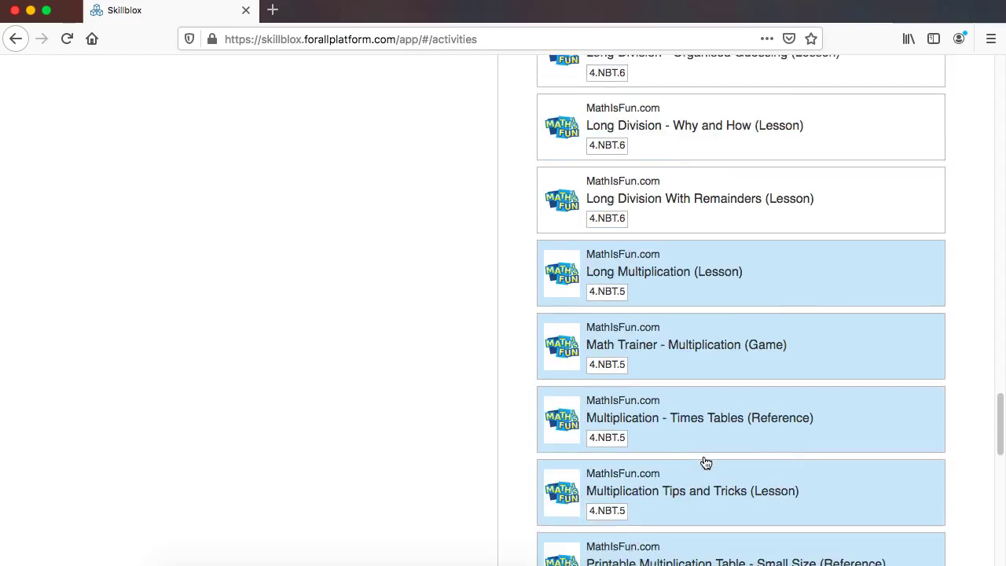
pyautogui.scroll(4, 705, 461)
pyautogui.scroll(5, 705, 462)
pyautogui.scroll(4, 705, 461)
pyautogui.scroll(4, 705, 461)
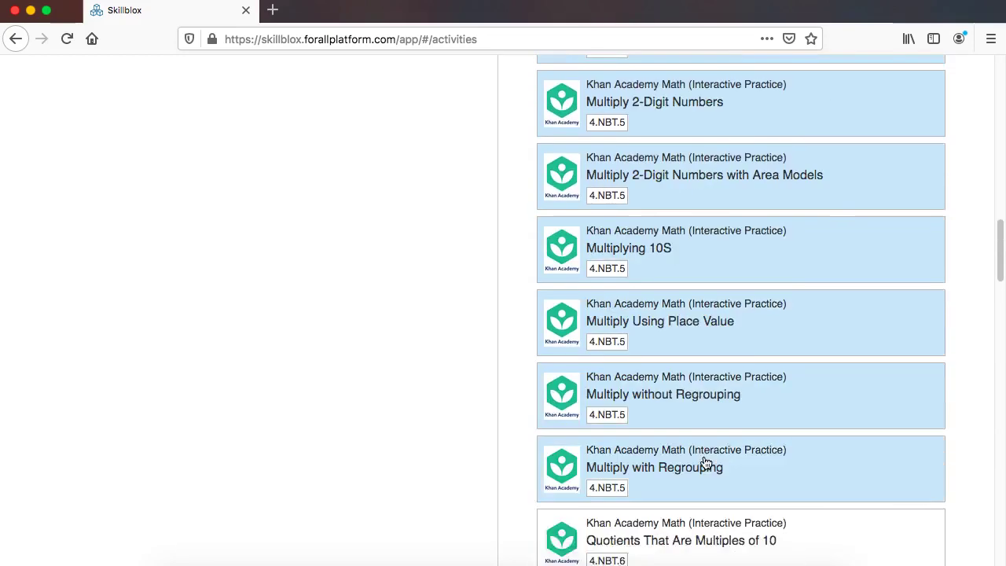
pyautogui.scroll(2, 706, 461)
pyautogui.scroll(4, 705, 461)
pyautogui.scroll(5, 705, 461)
pyautogui.scroll(5, 705, 461)
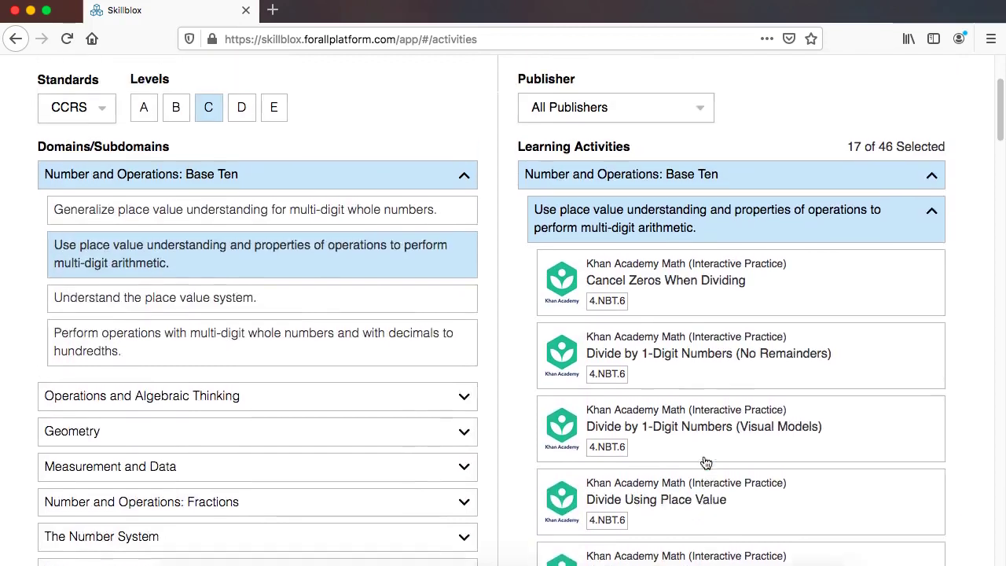
pyautogui.scroll(1, 705, 462)
pyautogui.click(706, 457)
pyautogui.scroll(1, 705, 448)
pyautogui.scroll(2, 702, 440)
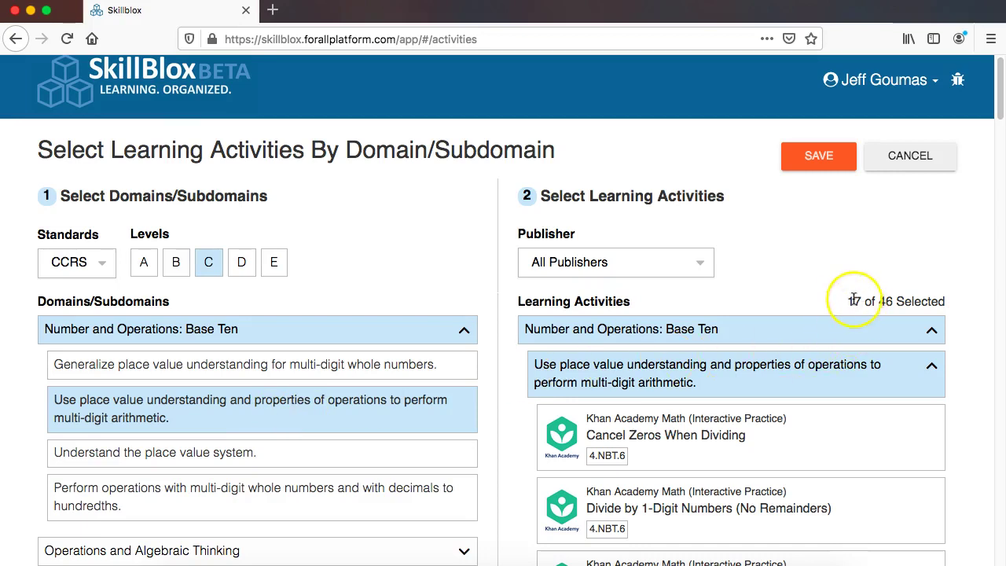
pyautogui.click(817, 157)
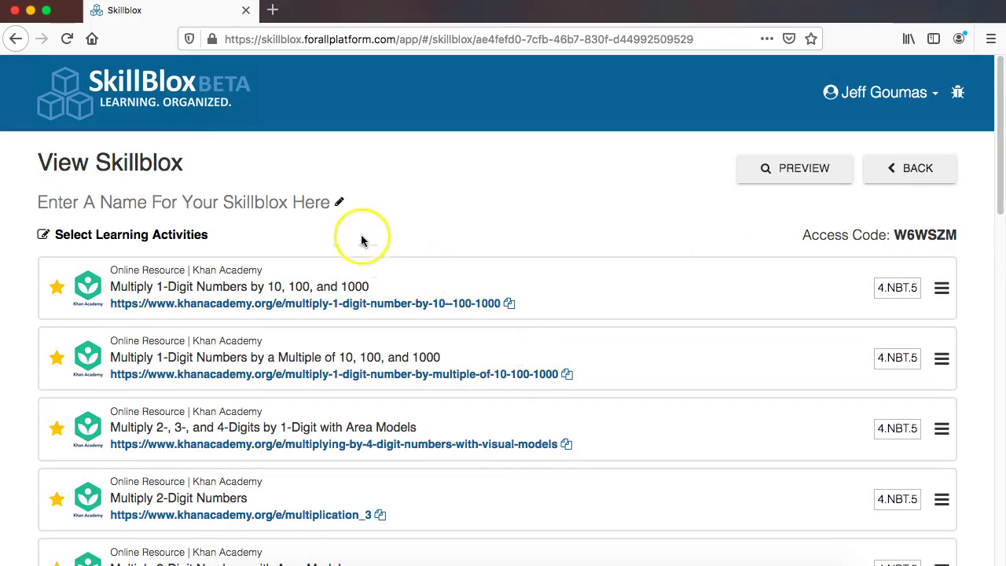
# Step: Name the new W6WSZM Skillblox 'Multiplication' in the Edit Skillblox Name dialog
pyautogui.click(285, 202)
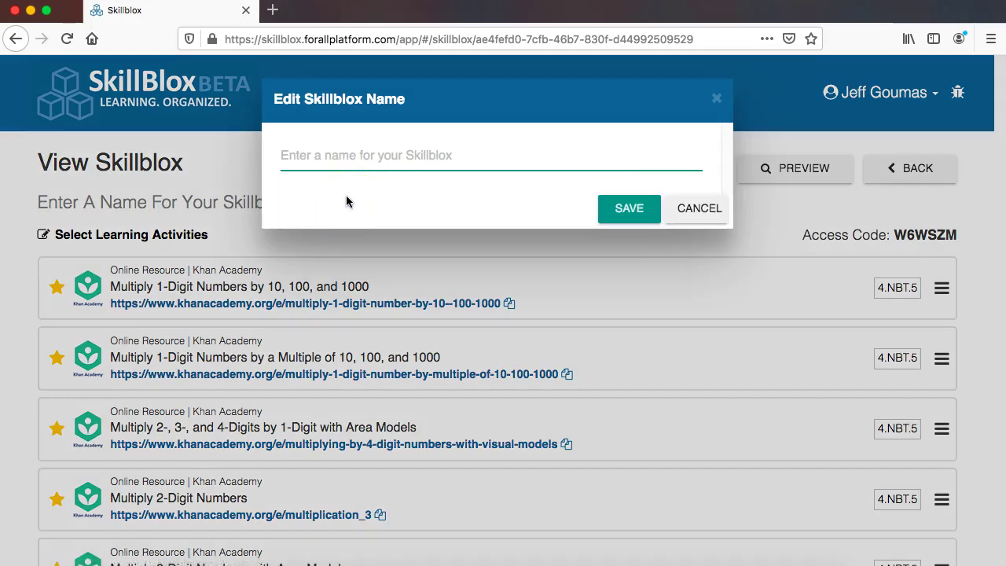
pyautogui.write('Mult')
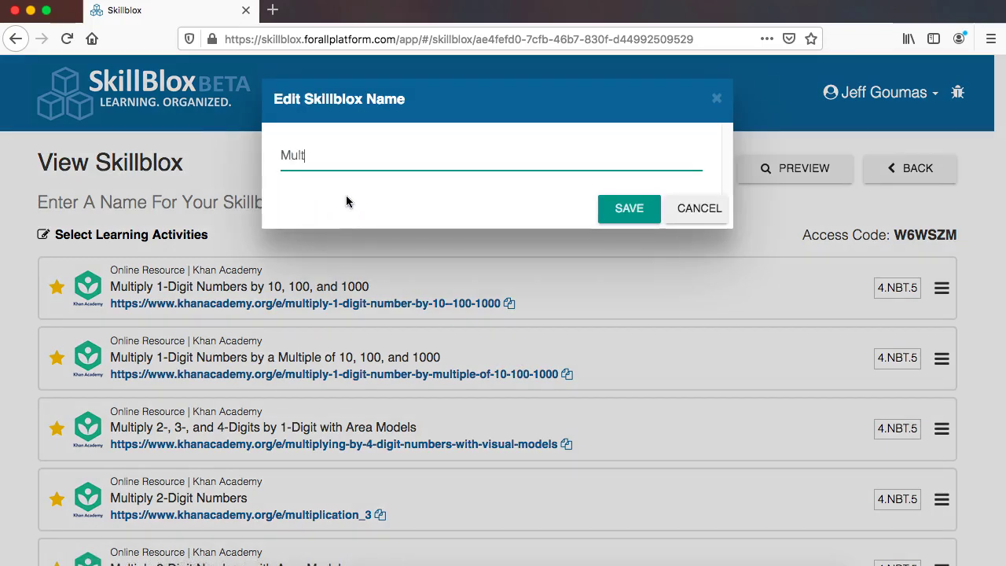
pyautogui.write('iplication')
pyautogui.click(627, 210)
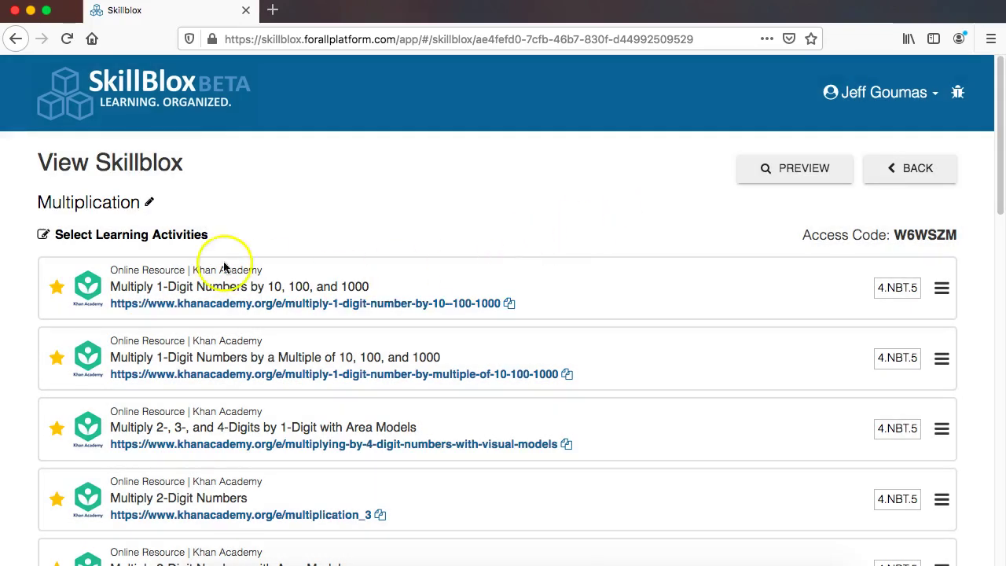
pyautogui.click(918, 173)
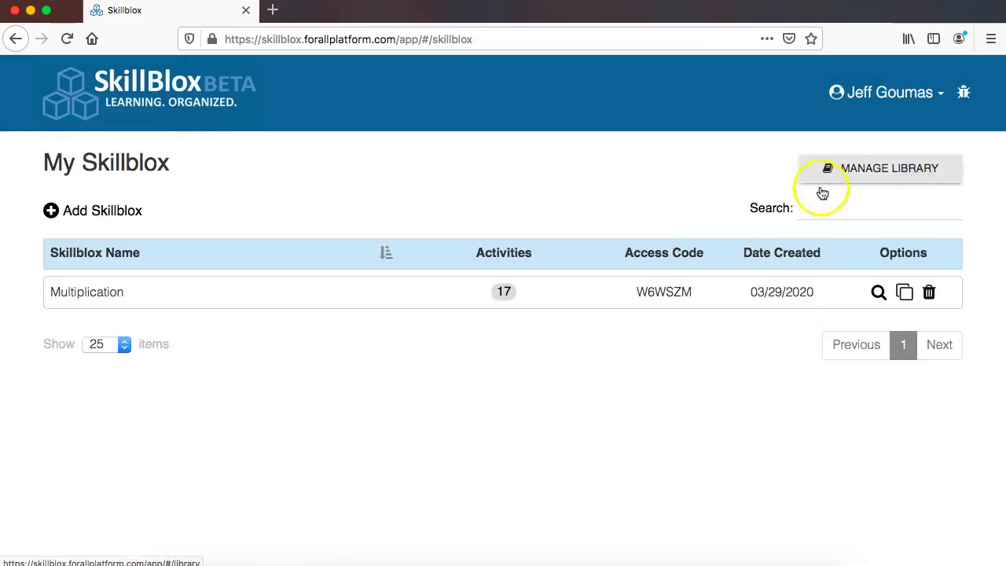